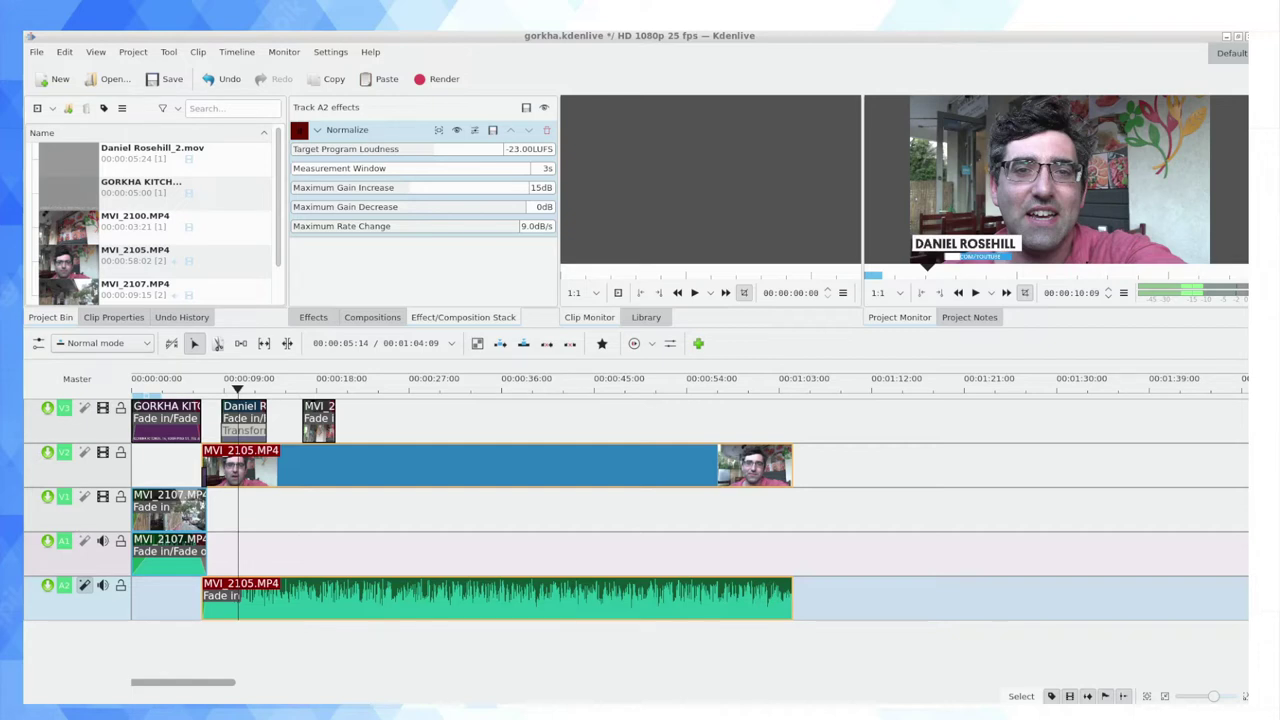
Step: Show the Effects list's audio effects with Normalize highlighted
click(312, 317)
click(370, 204)
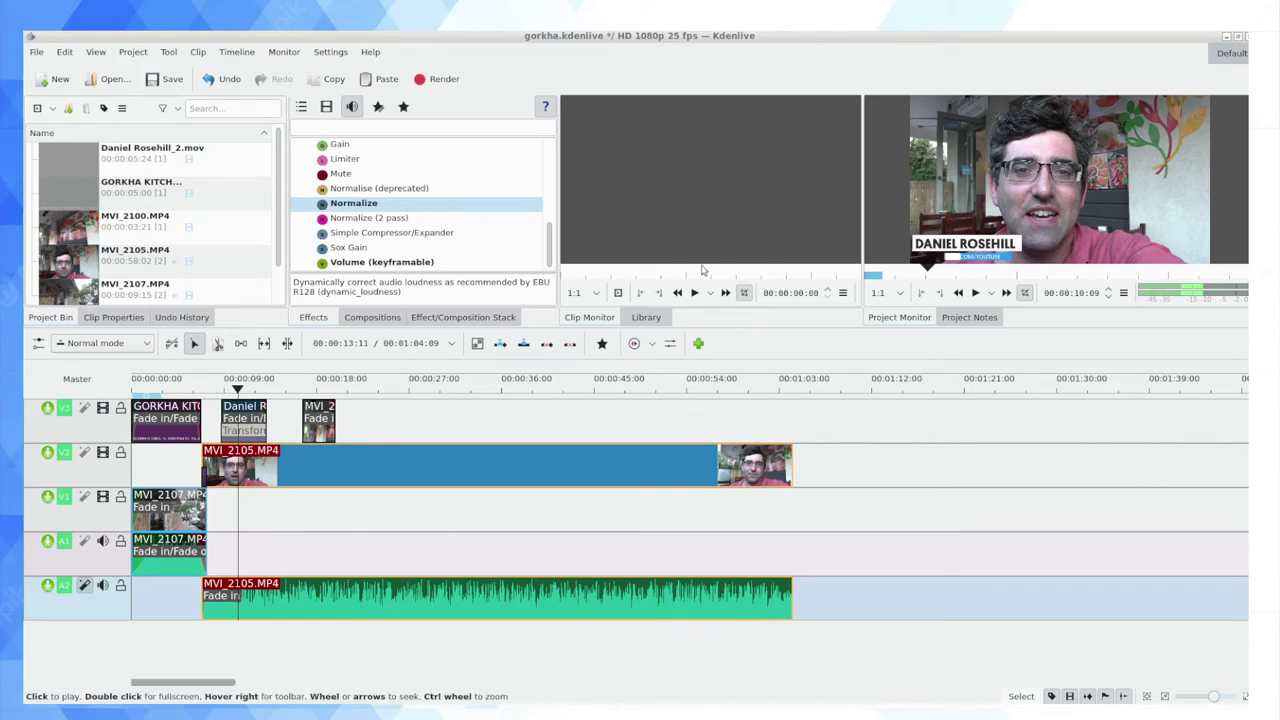
click(372, 190)
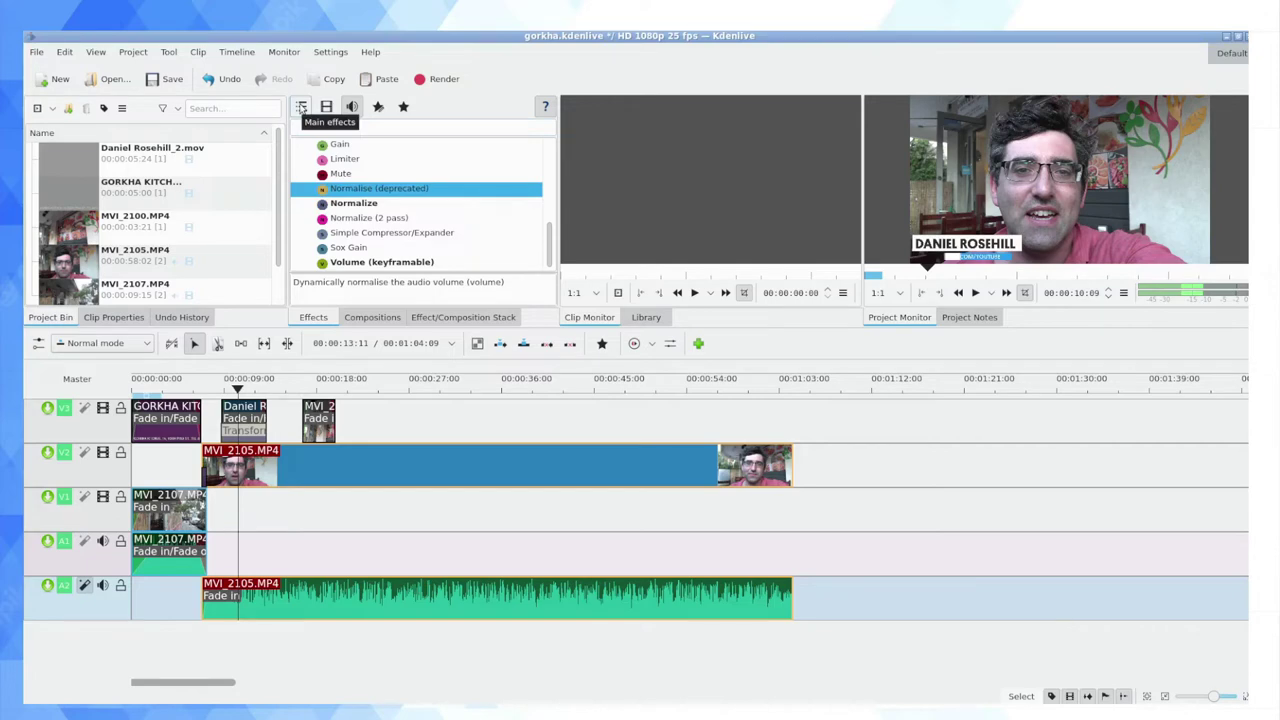
click(300, 108)
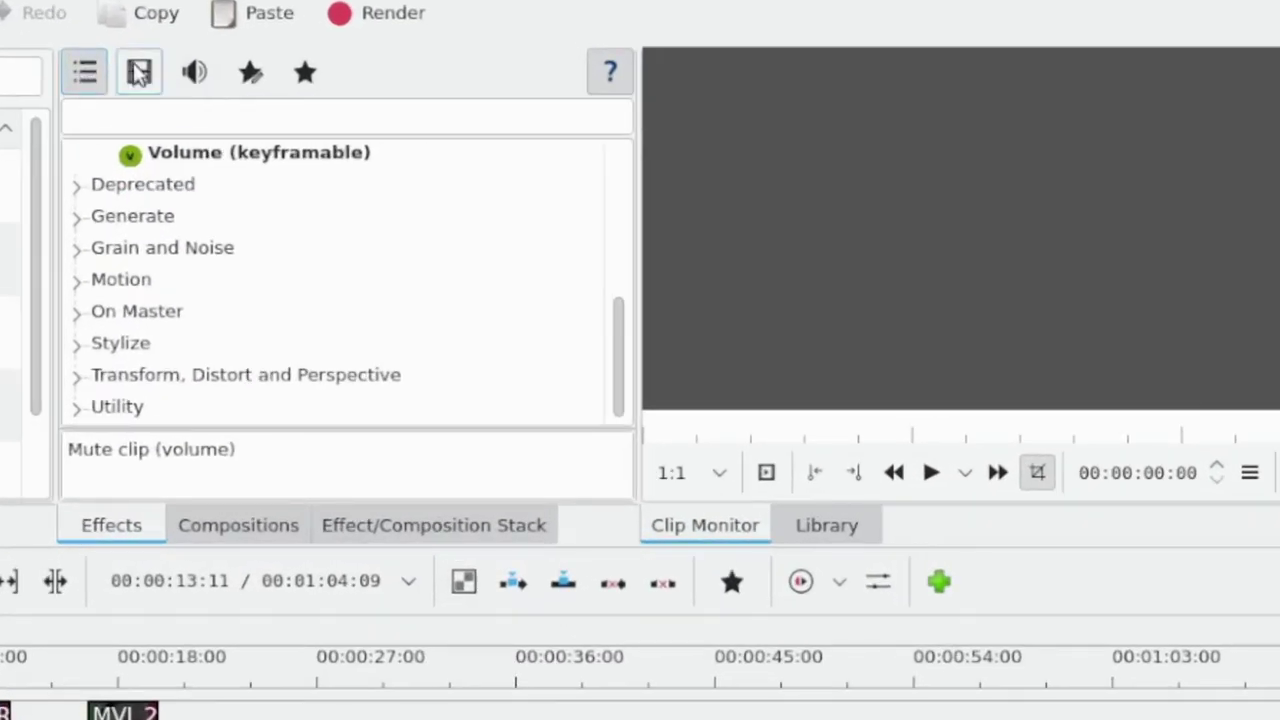
click(139, 75)
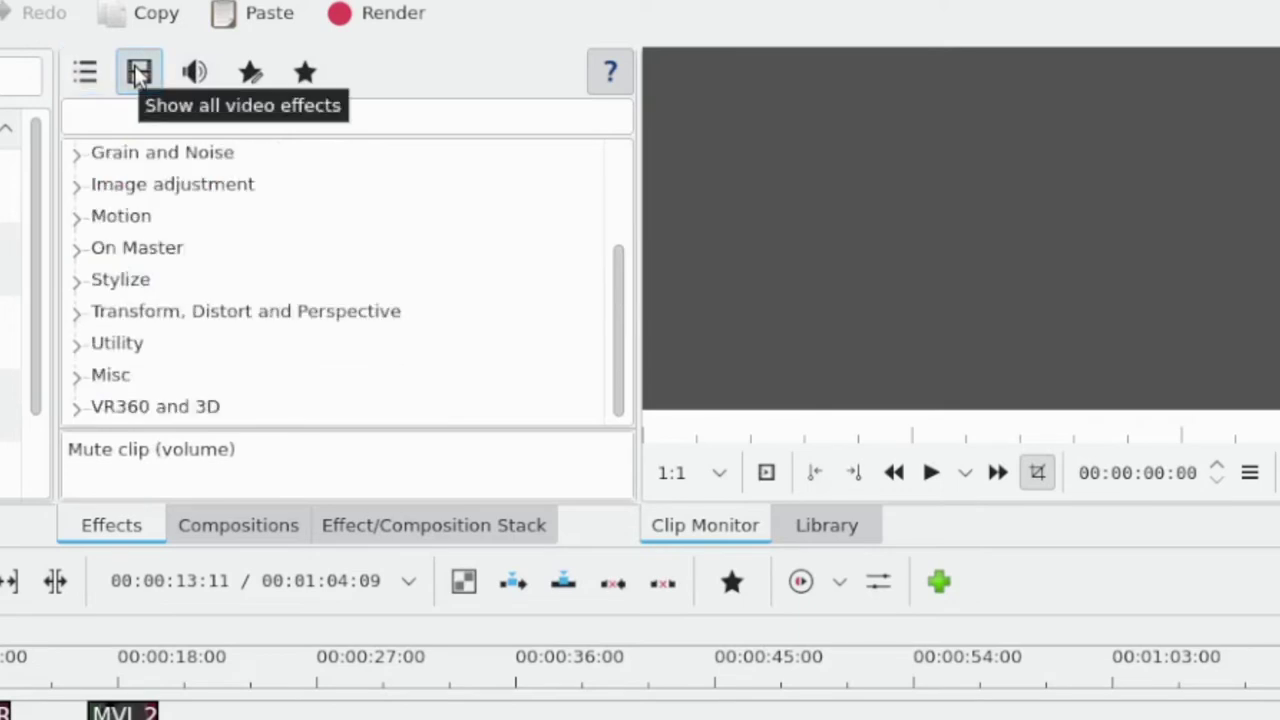
click(193, 74)
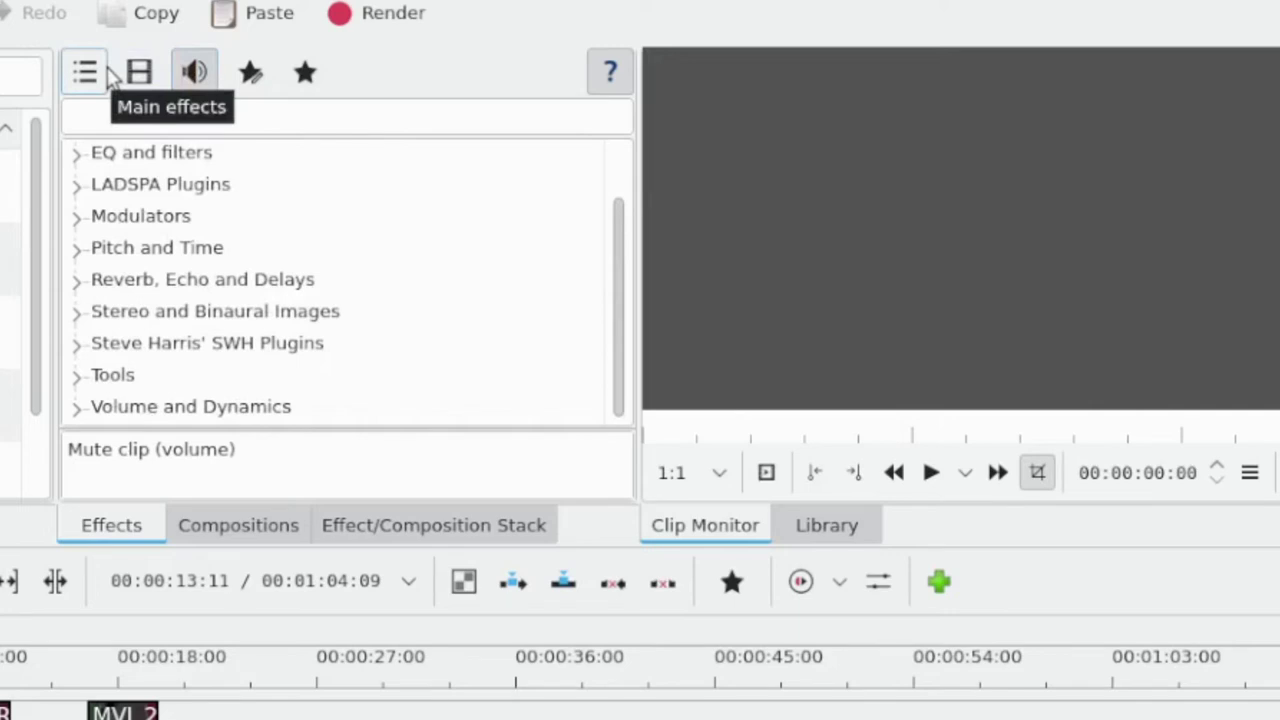
click(292, 249)
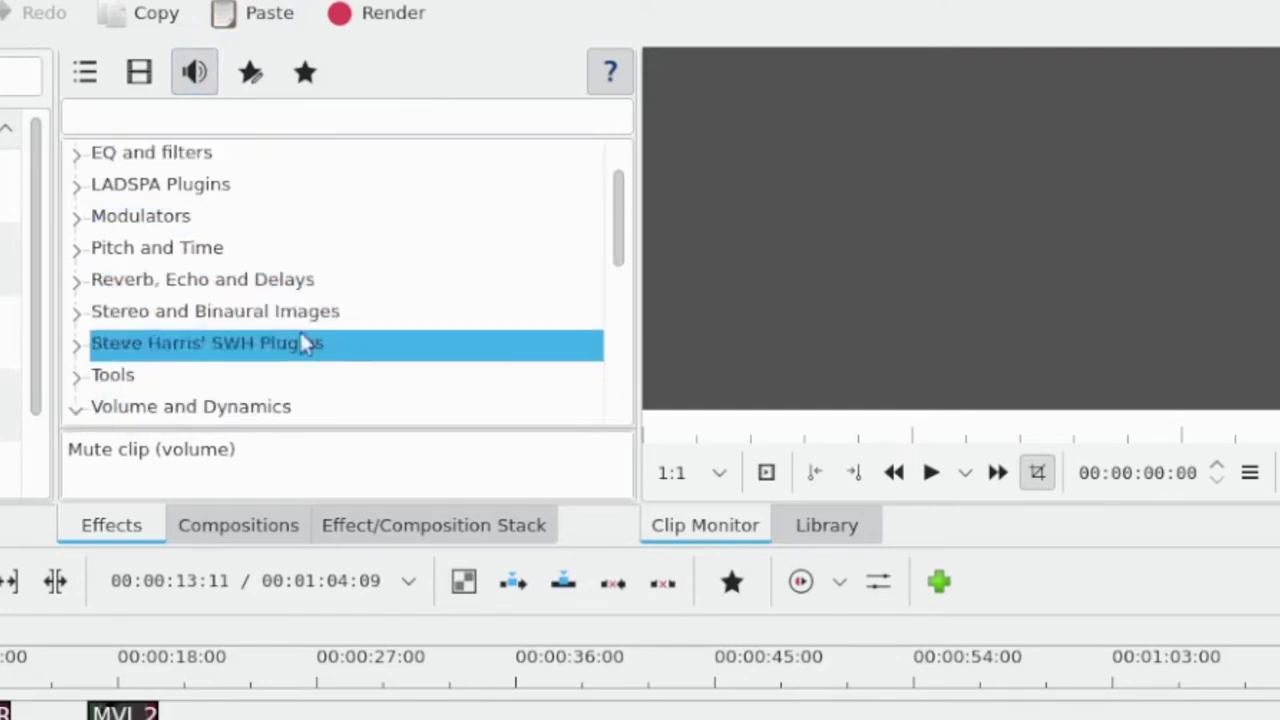
click(300, 406)
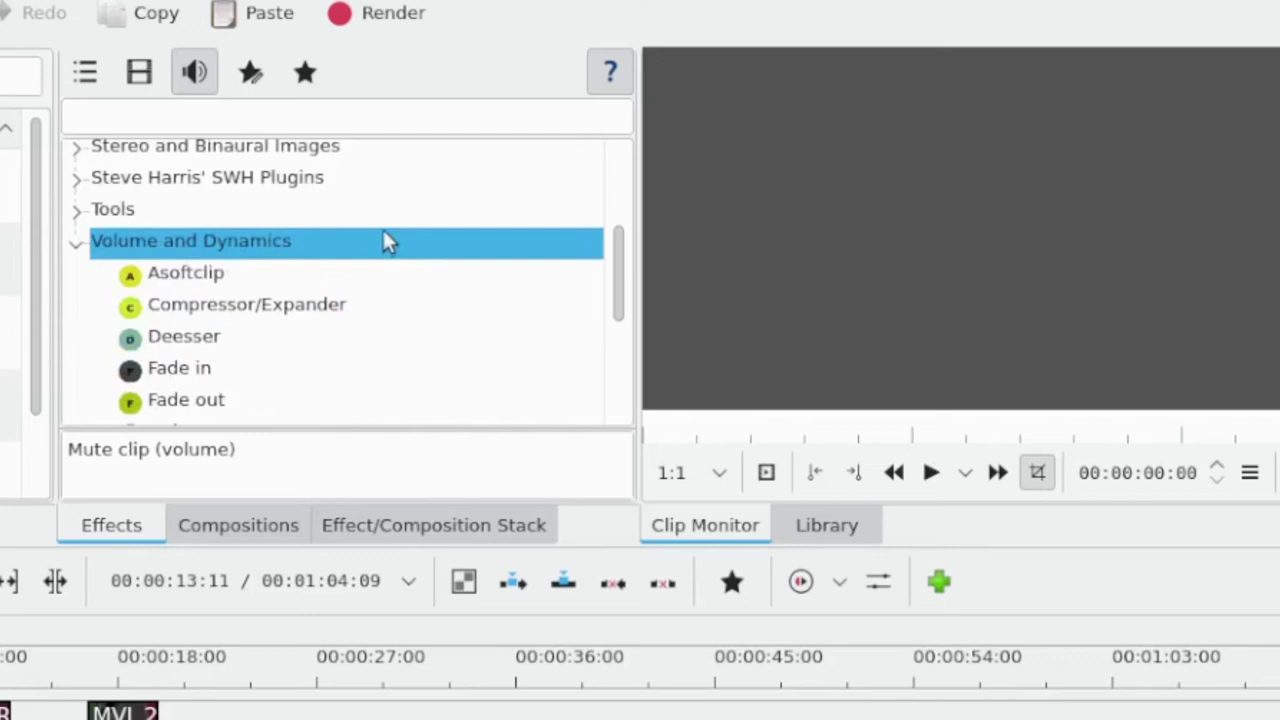
scroll(386, 230, down, 3)
scroll(385, 235, down, 1)
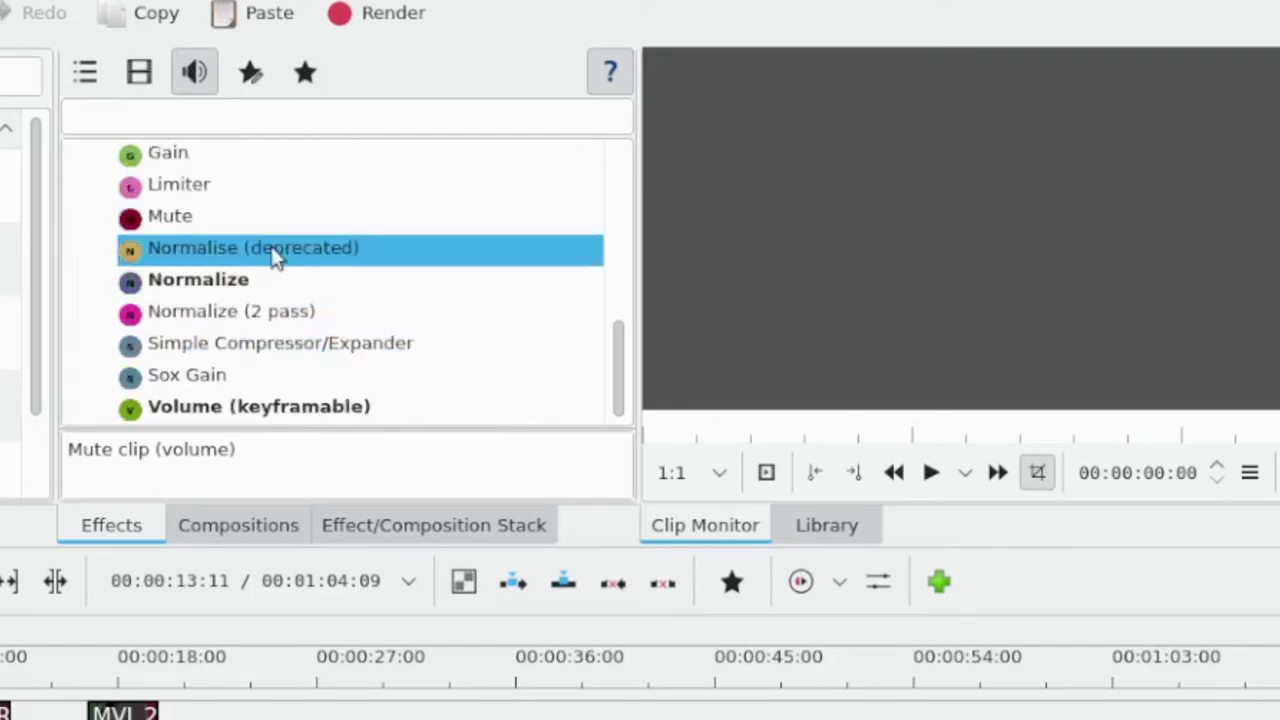
click(215, 283)
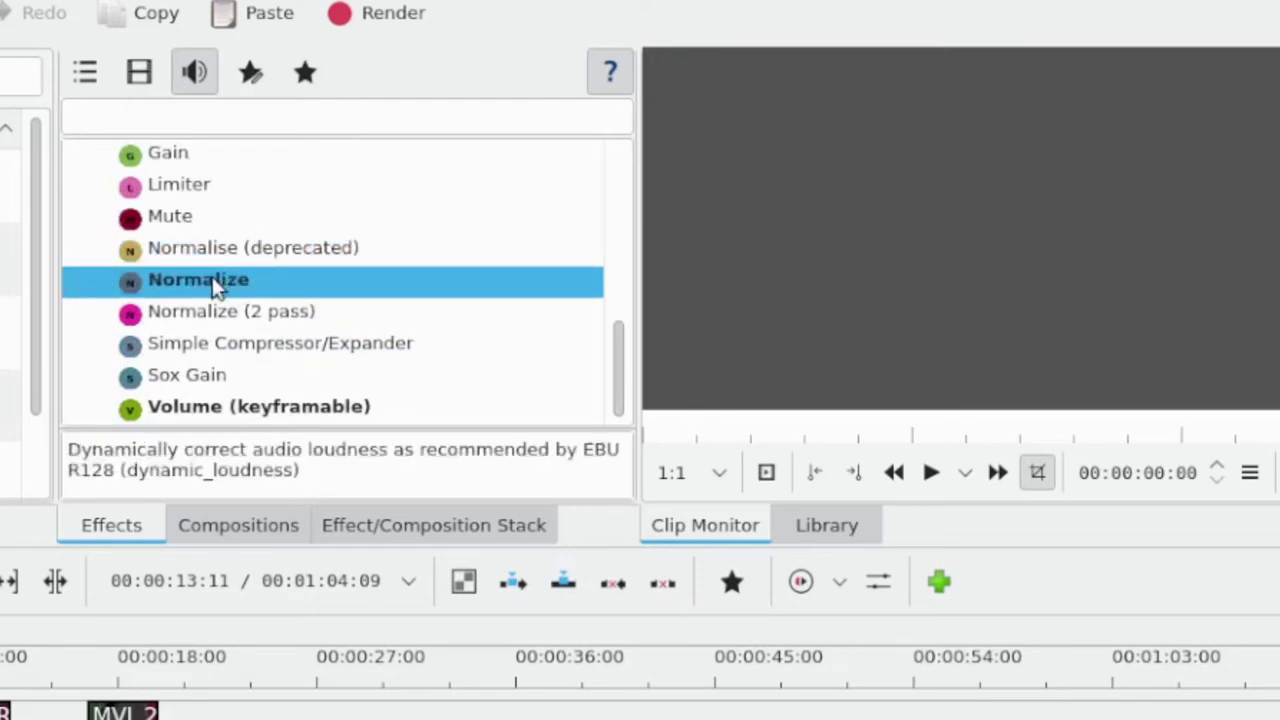
Step: Apply Normalize to track A2, delete it from the stack, and return to the Effects list
drag(215, 283, 225, 218)
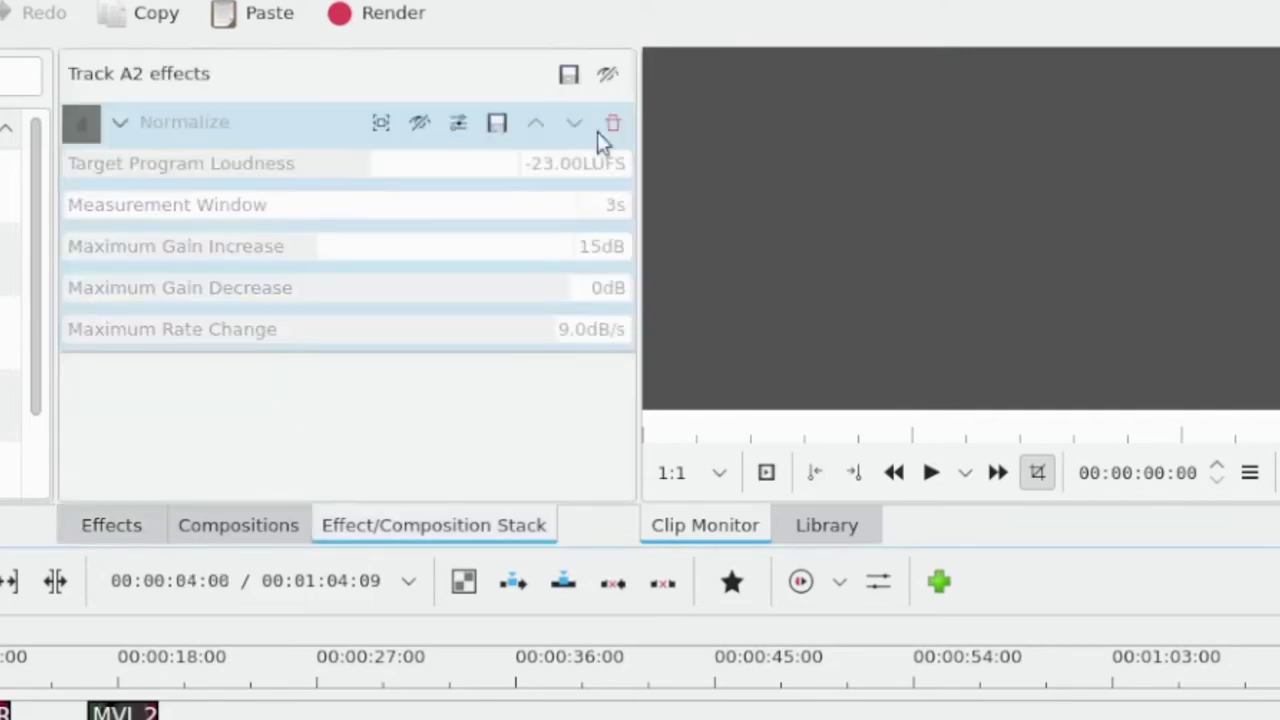
click(614, 123)
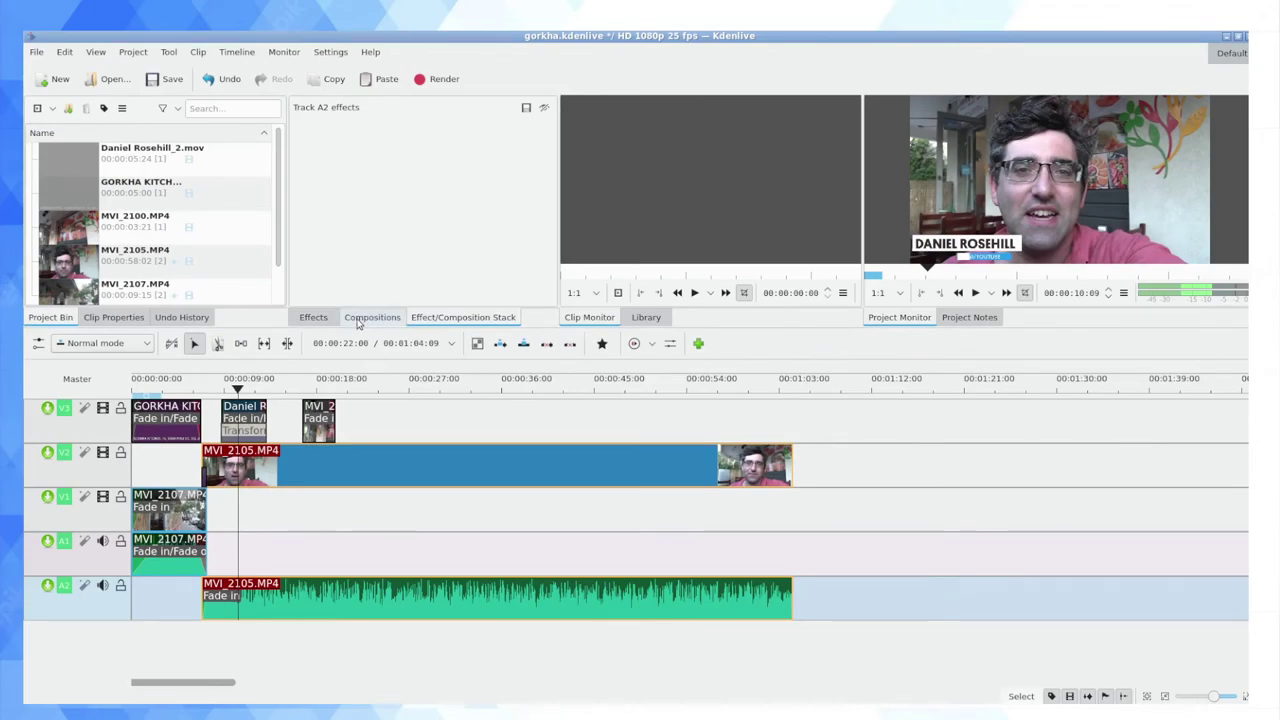
click(357, 319)
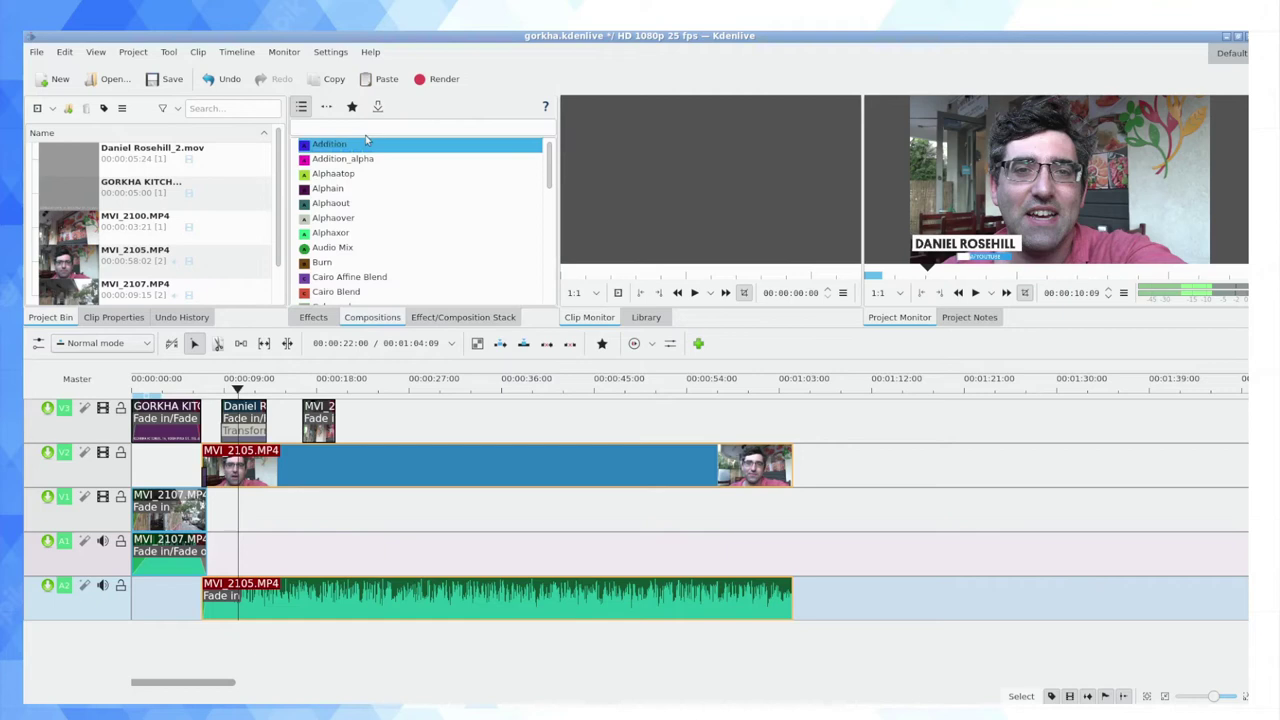
click(313, 317)
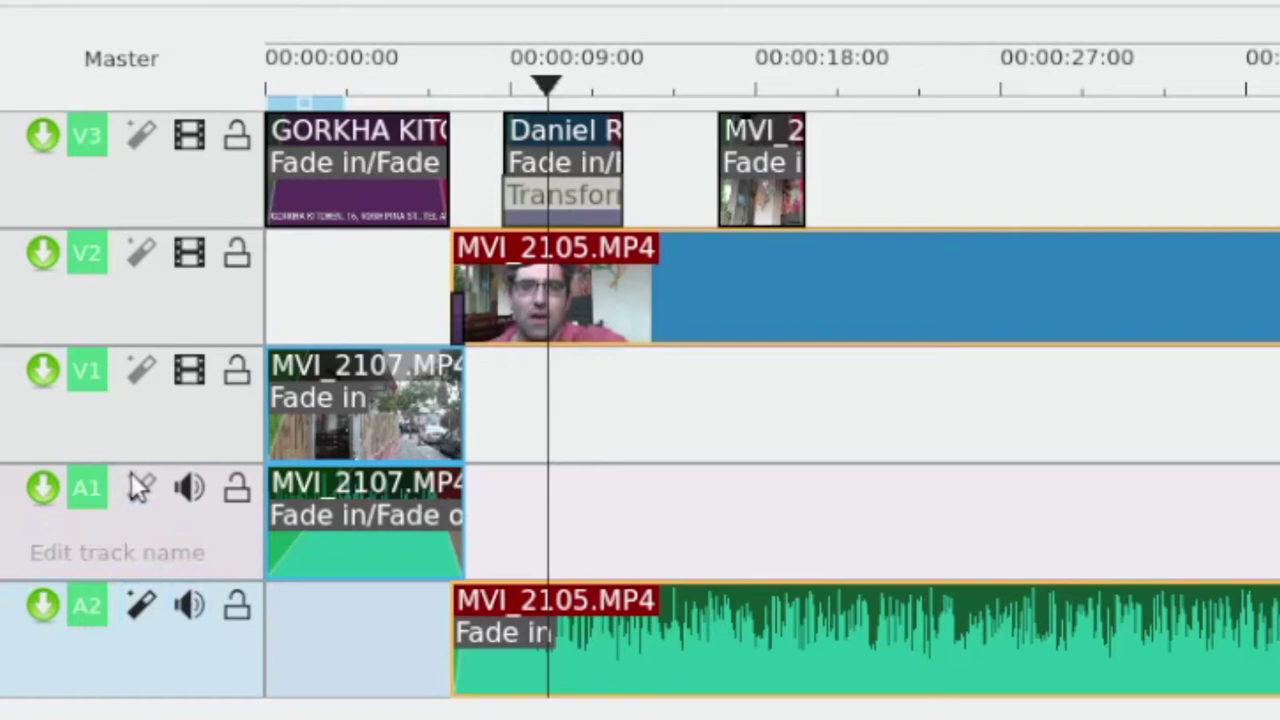
Step: Toggle track A2's effects button off and on, ending with its effects enabled
click(139, 608)
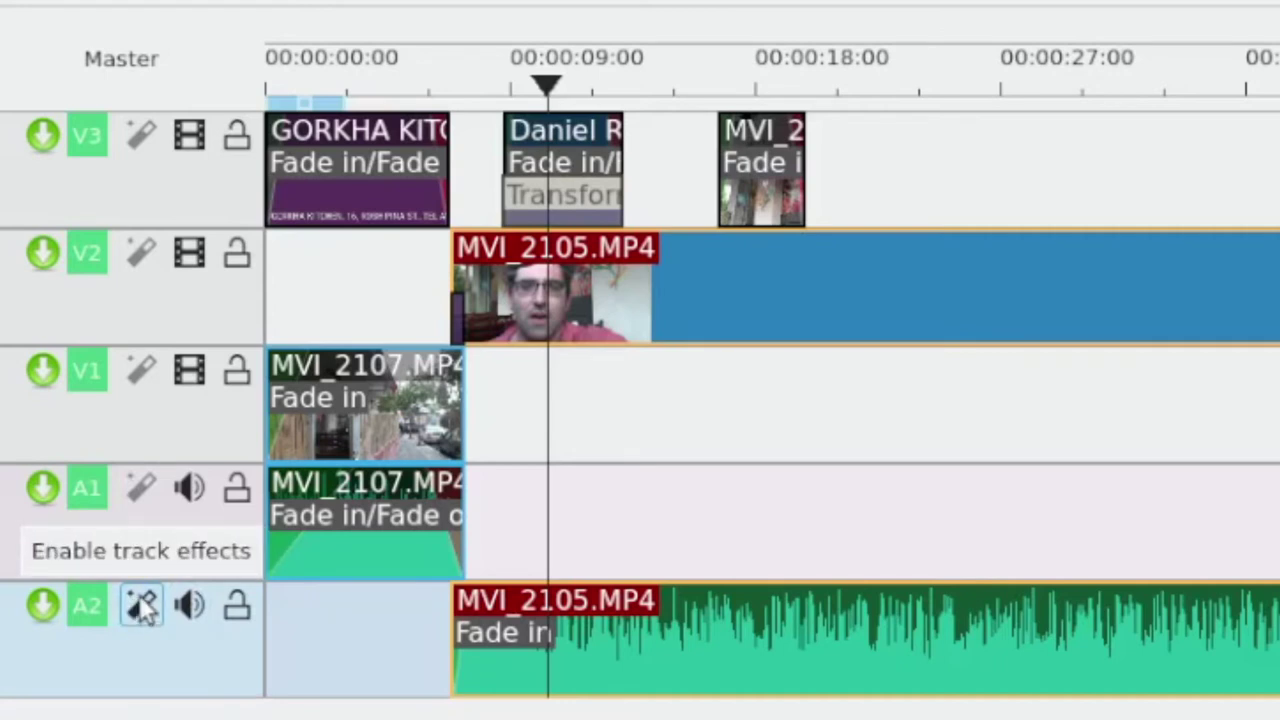
click(143, 608)
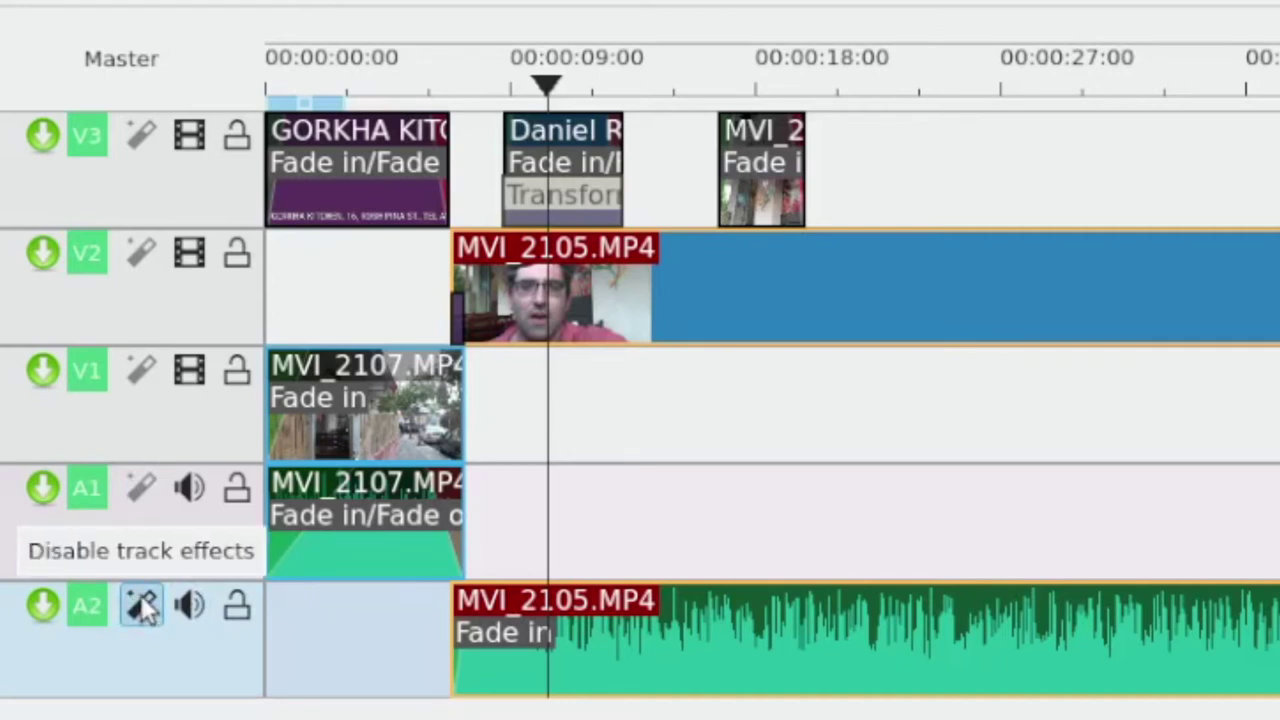
click(143, 608)
click(143, 608)
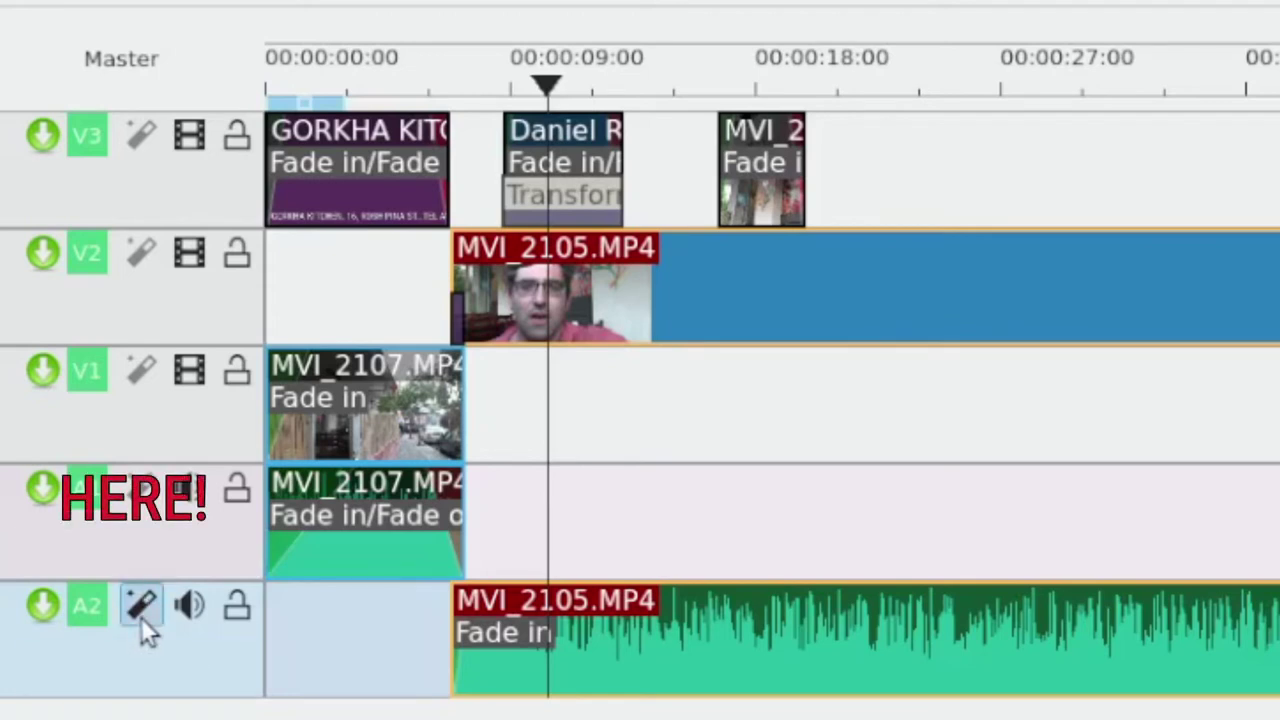
click(141, 617)
click(141, 617)
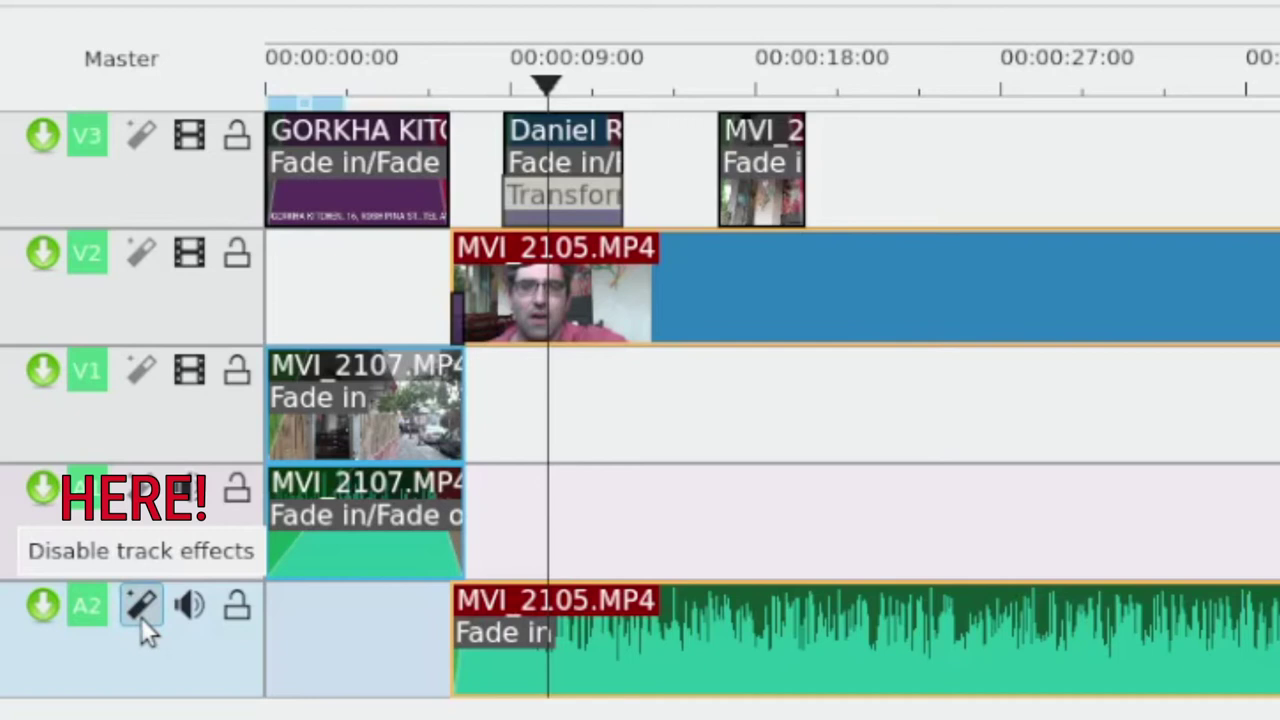
click(141, 617)
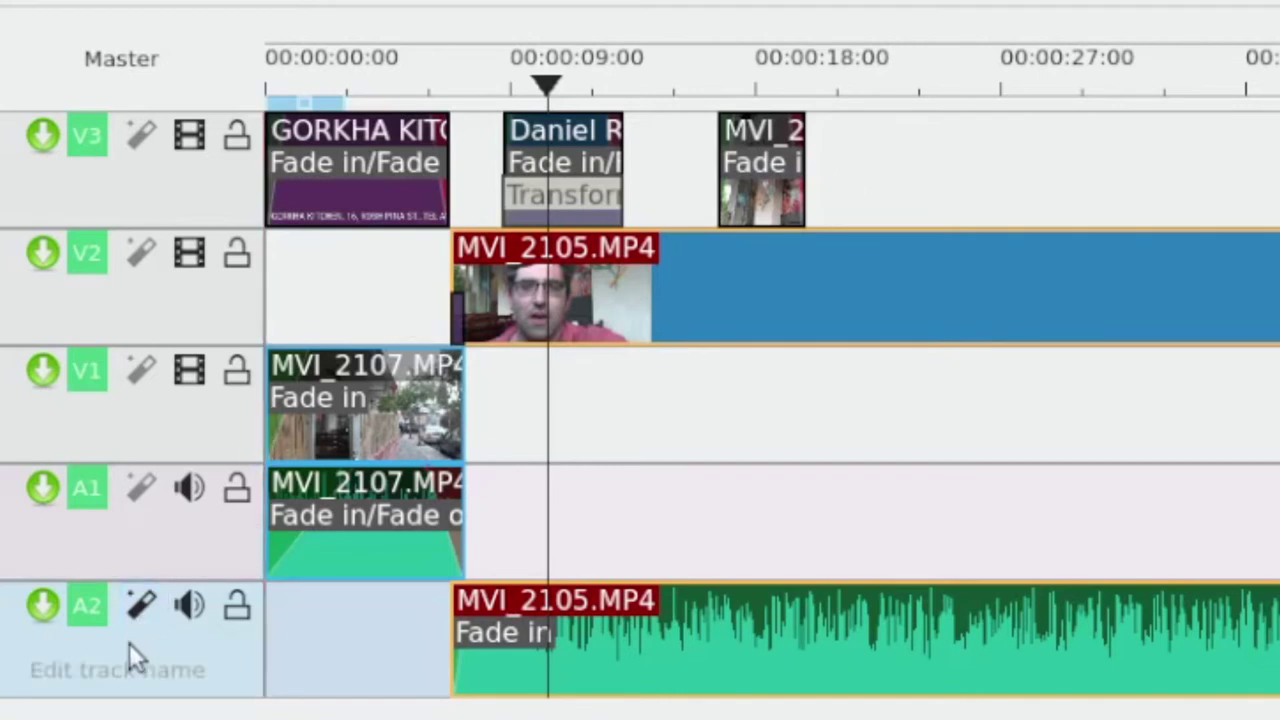
click(156, 592)
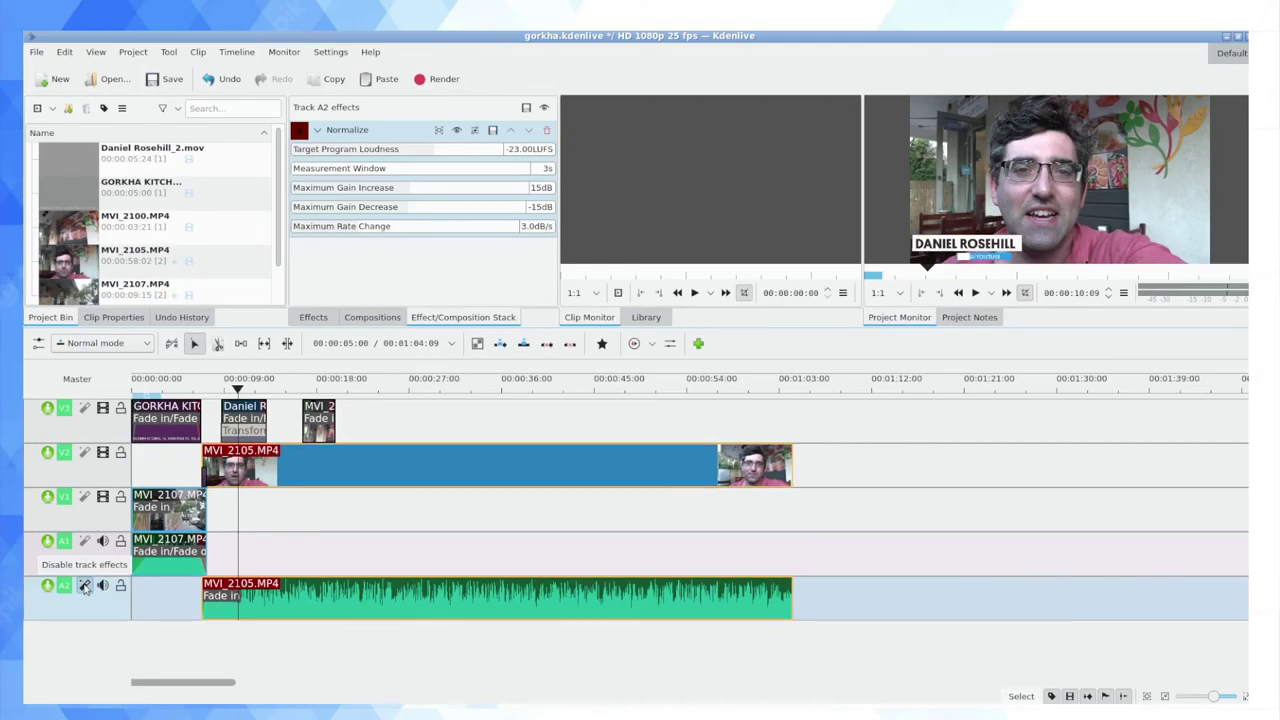
click(85, 586)
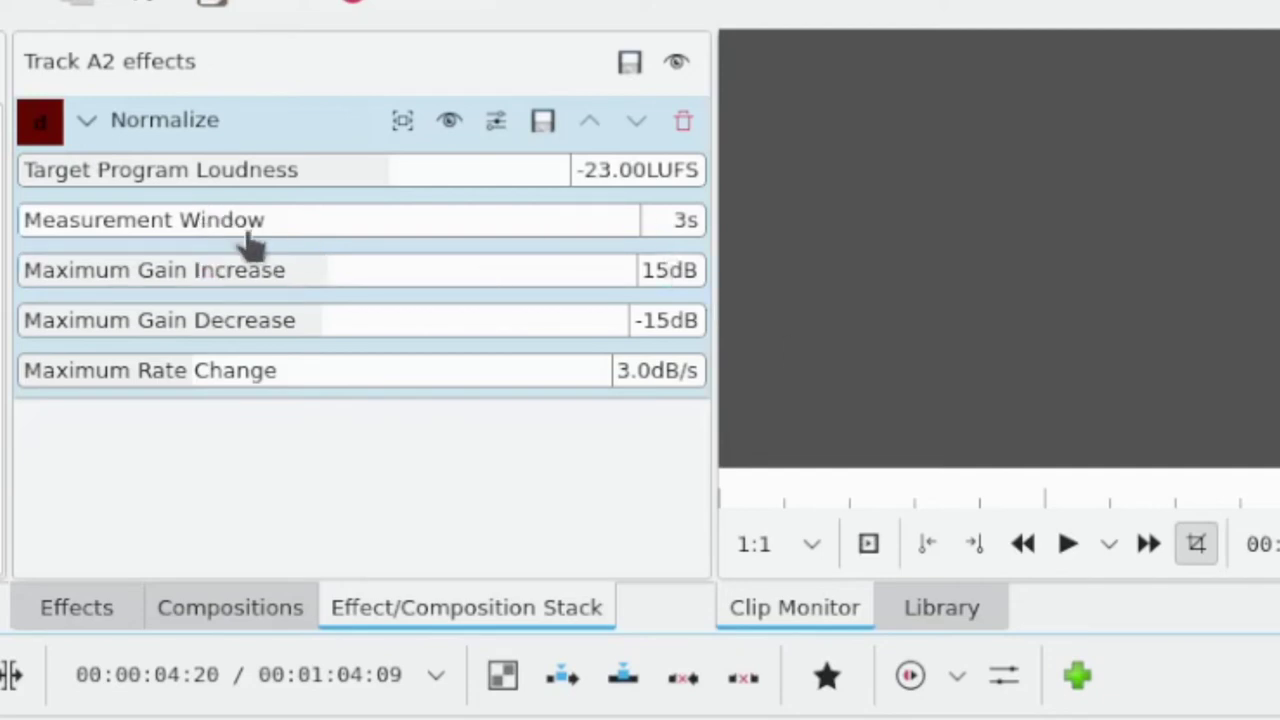
Step: Set the A2 Normalize Measurement Window slider to 1s
drag(316, 233, 2, 255)
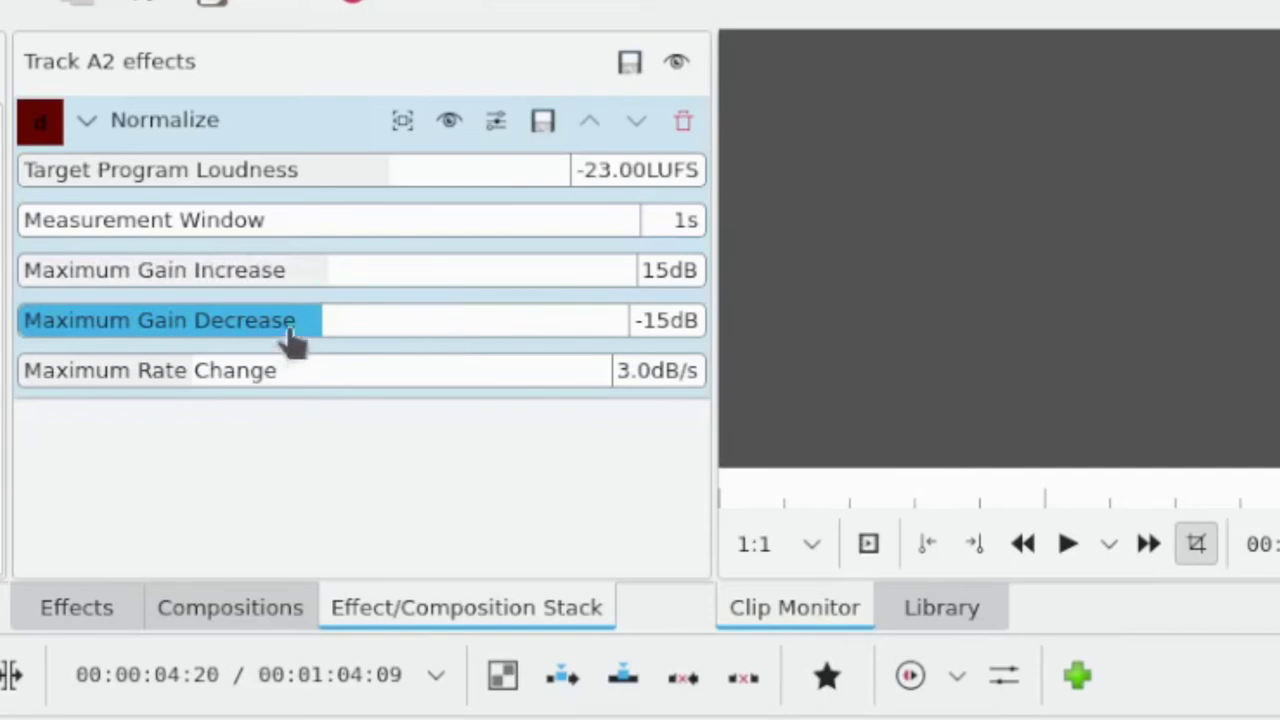
Step: Set Maximum Gain Decrease to -5dB and Maximum Rate Change to 7.8dB/s
drag(363, 328, 529, 332)
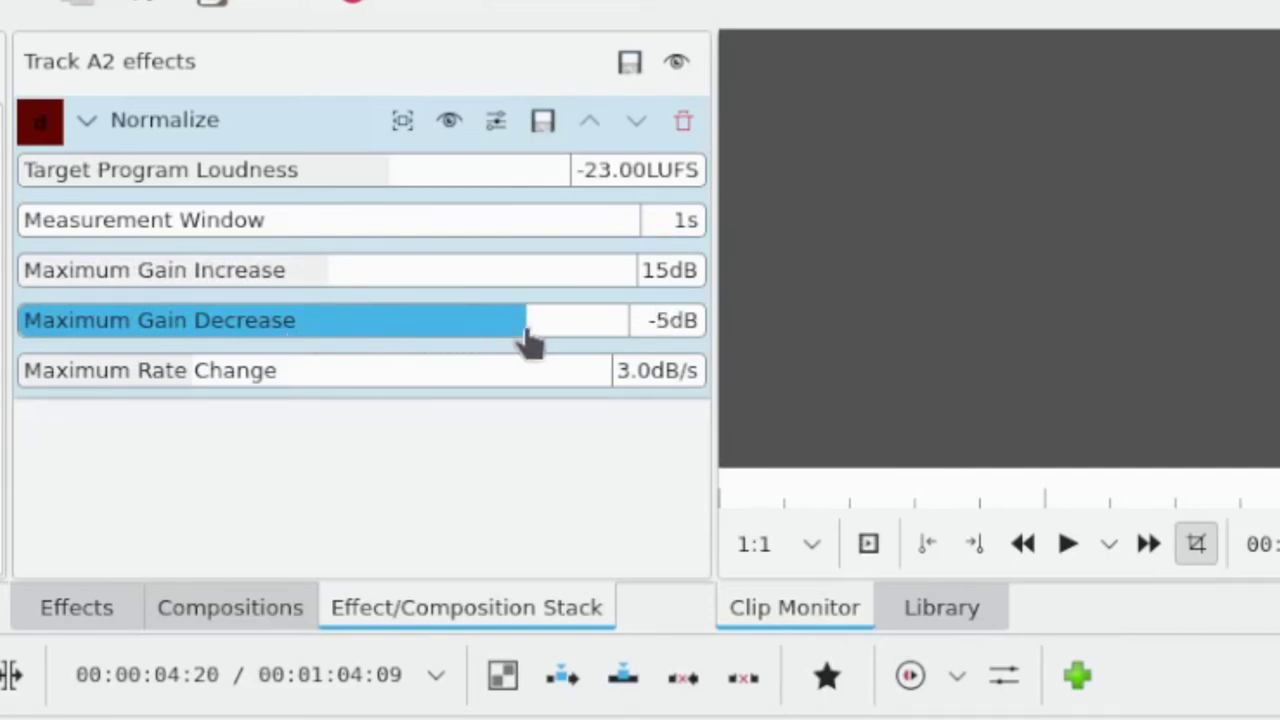
drag(292, 385, 529, 383)
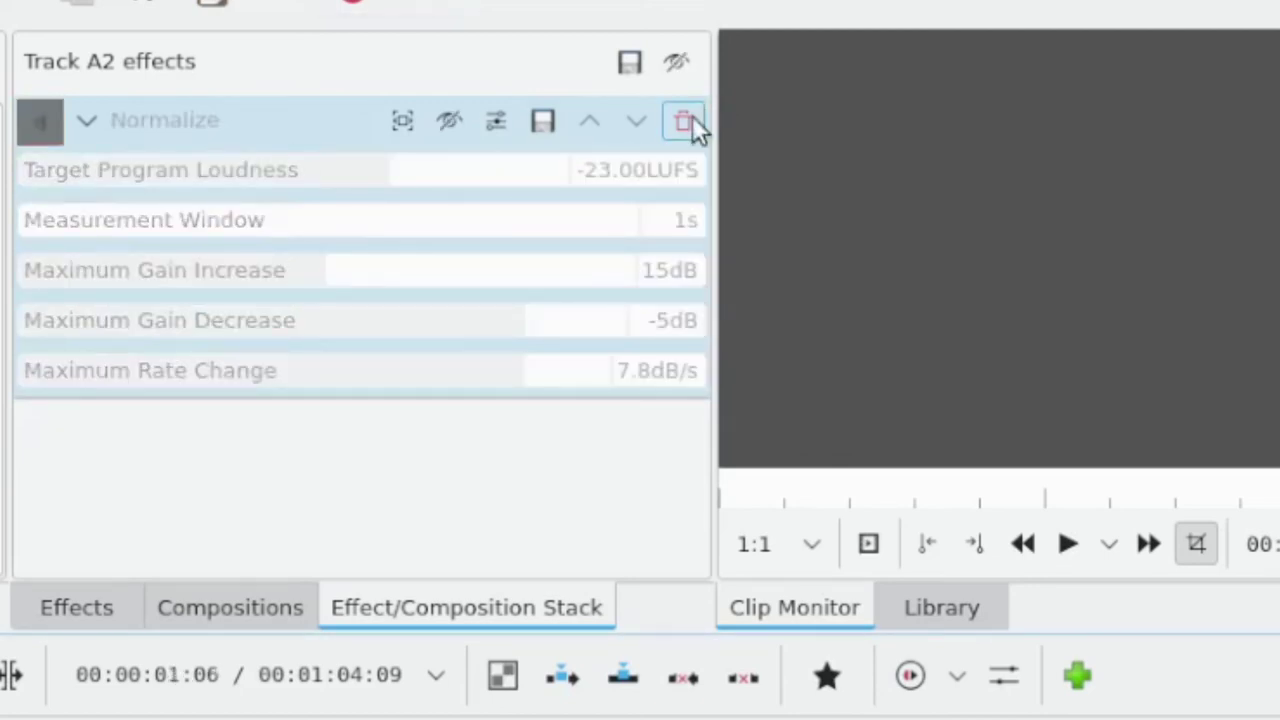
Step: Delete Normalize from track A2's stack and go back to the audio effects list
click(688, 121)
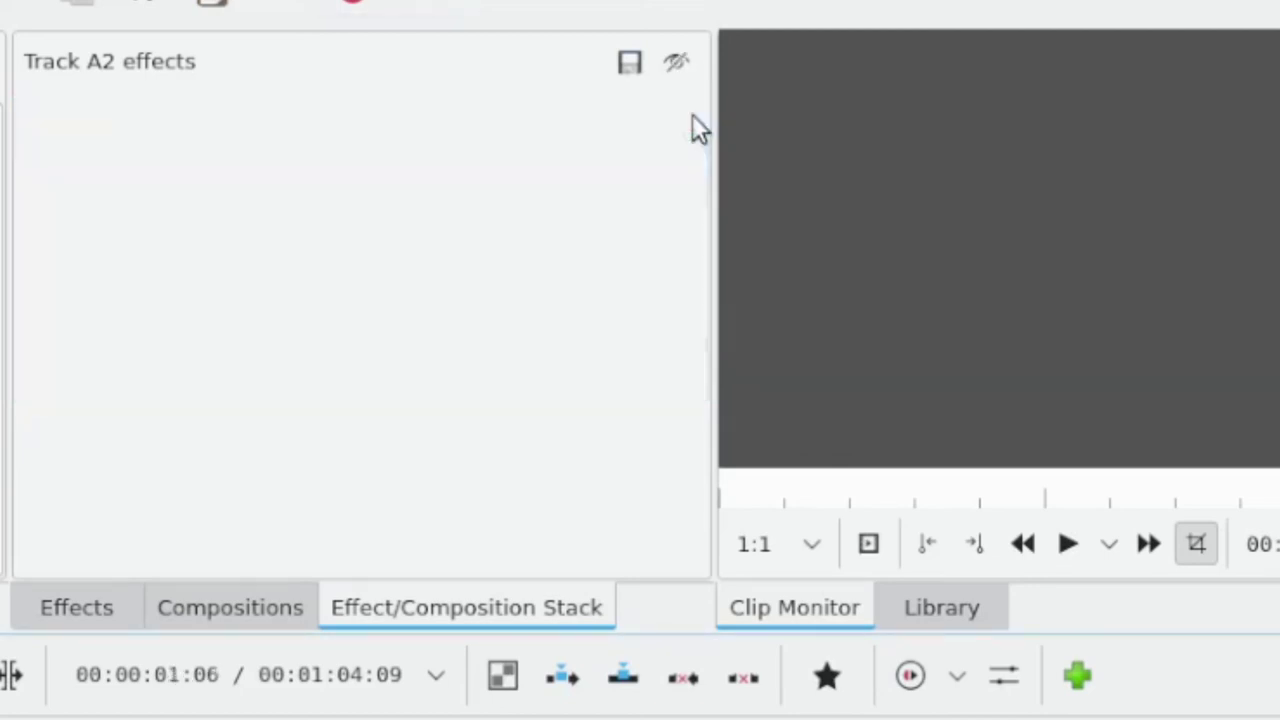
click(256, 607)
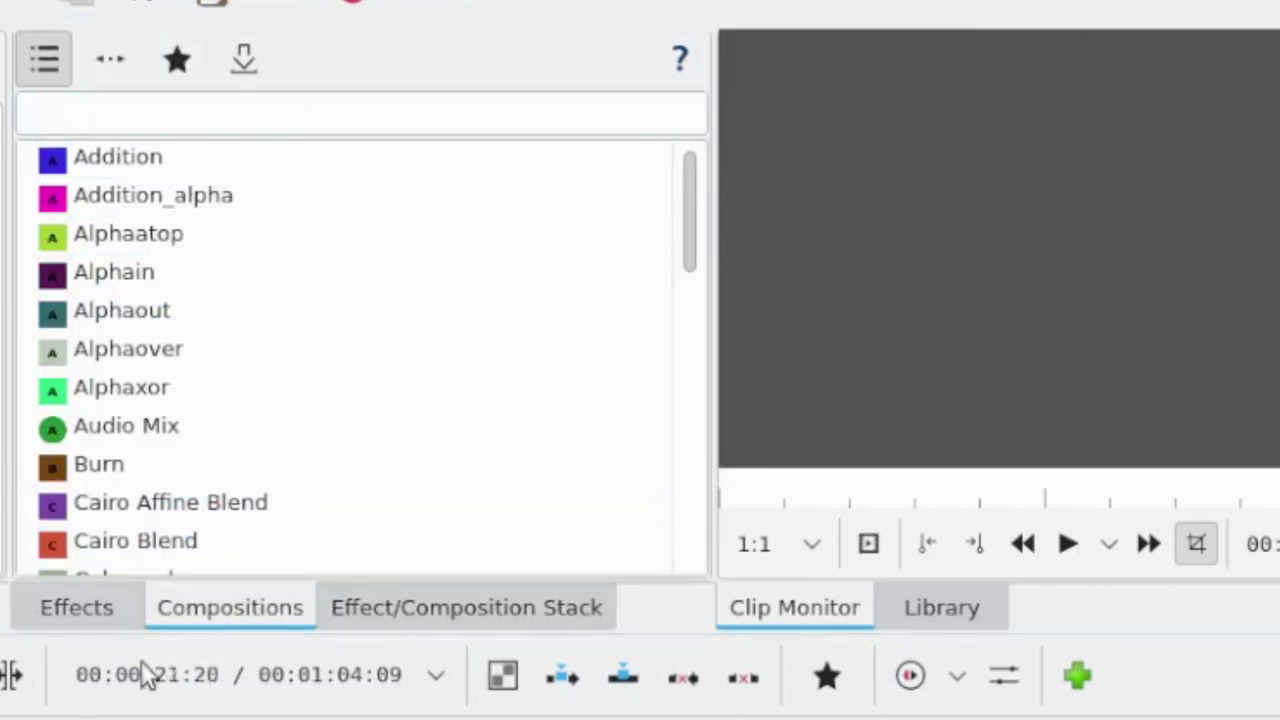
click(106, 612)
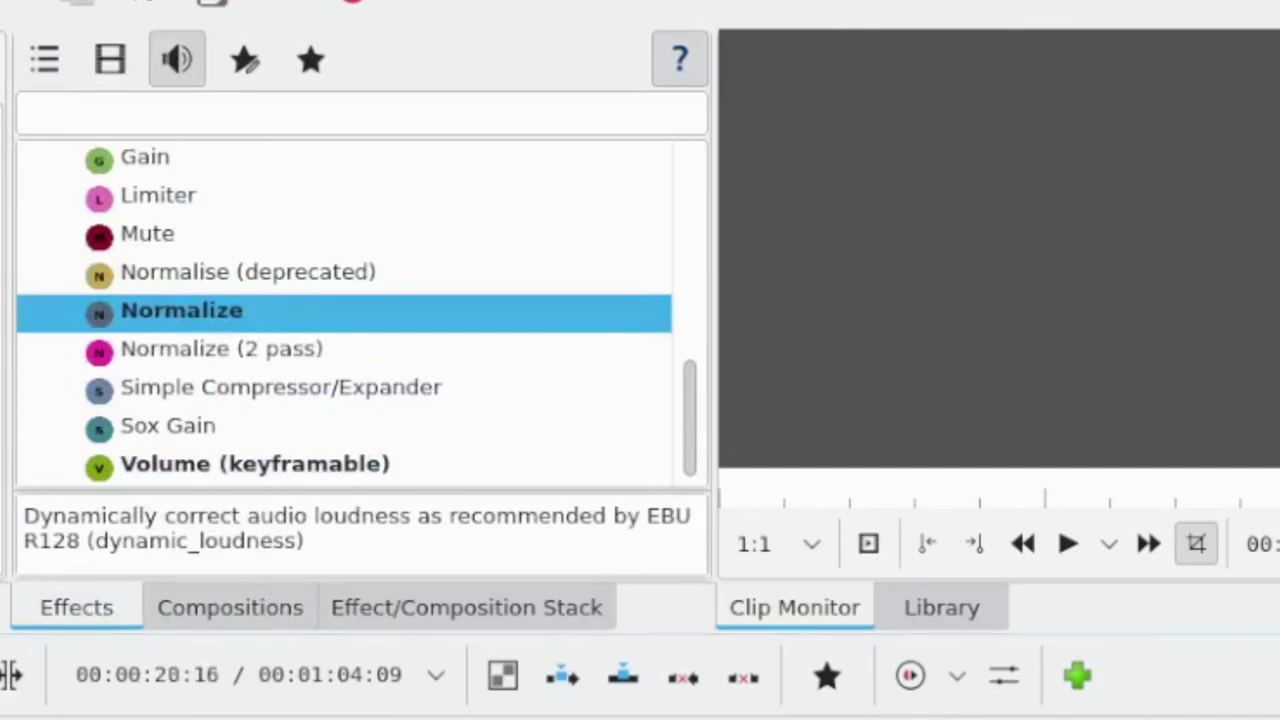
Step: Add Normalize to clip MVI_2105.MP4 so it follows the Fade in
double_click(181, 310)
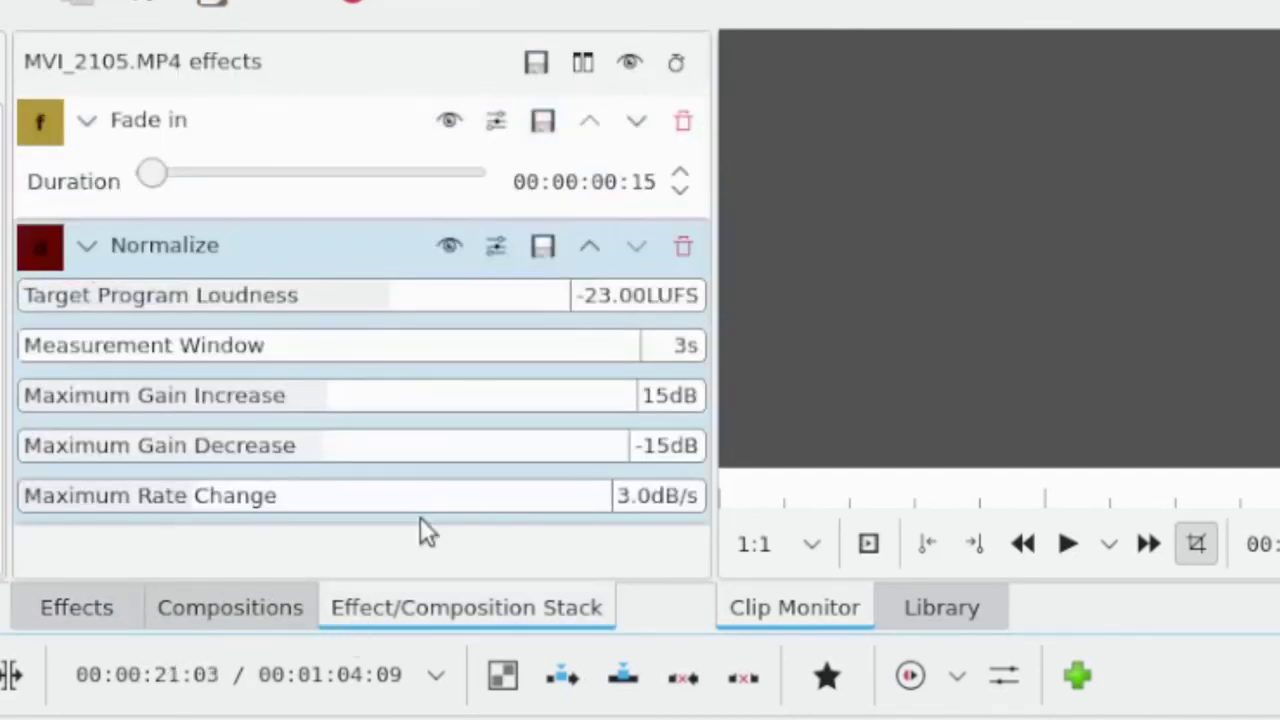